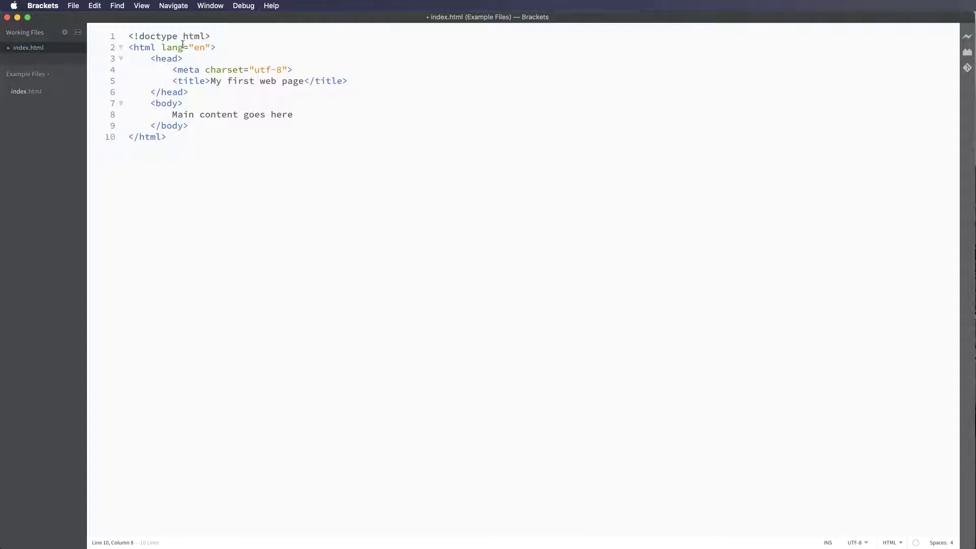
Step: Highlight the doctype, the opening and closing html tags, lang="en", and the body and head blocks
drag(128, 36, 214, 37)
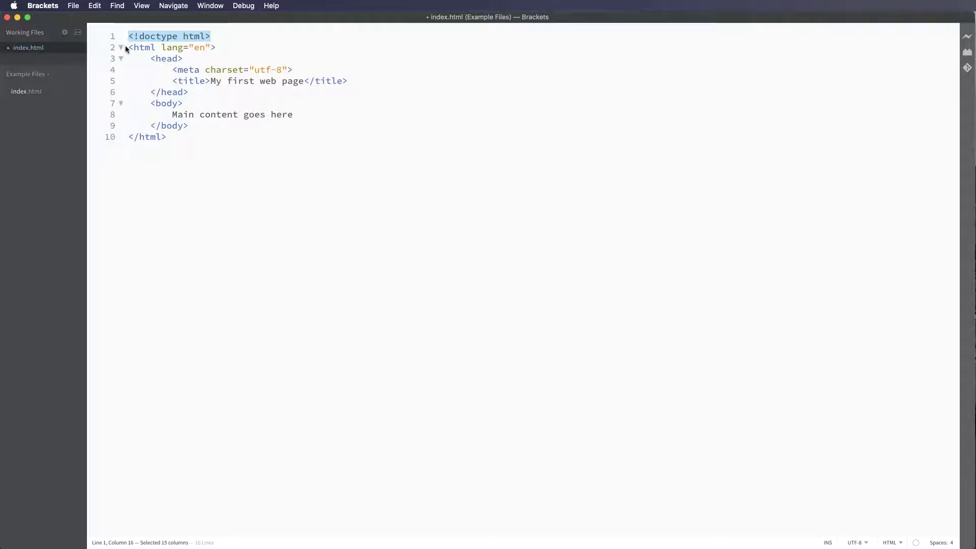
drag(128, 47, 155, 48)
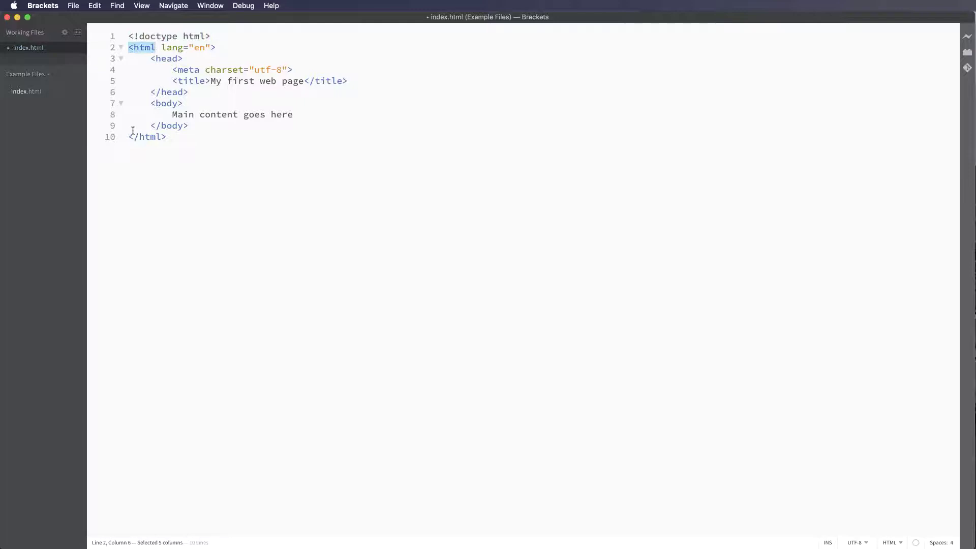
drag(128, 136, 166, 137)
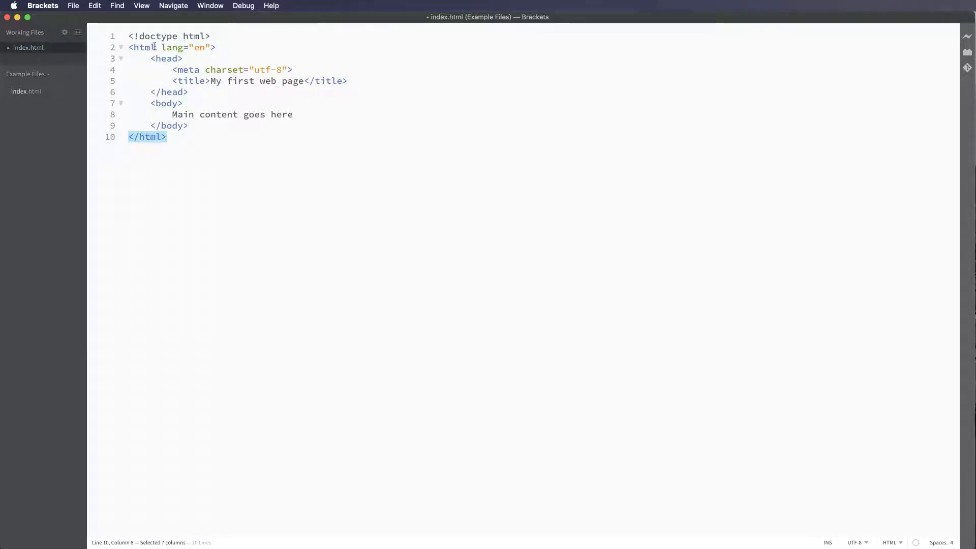
drag(161, 48, 211, 48)
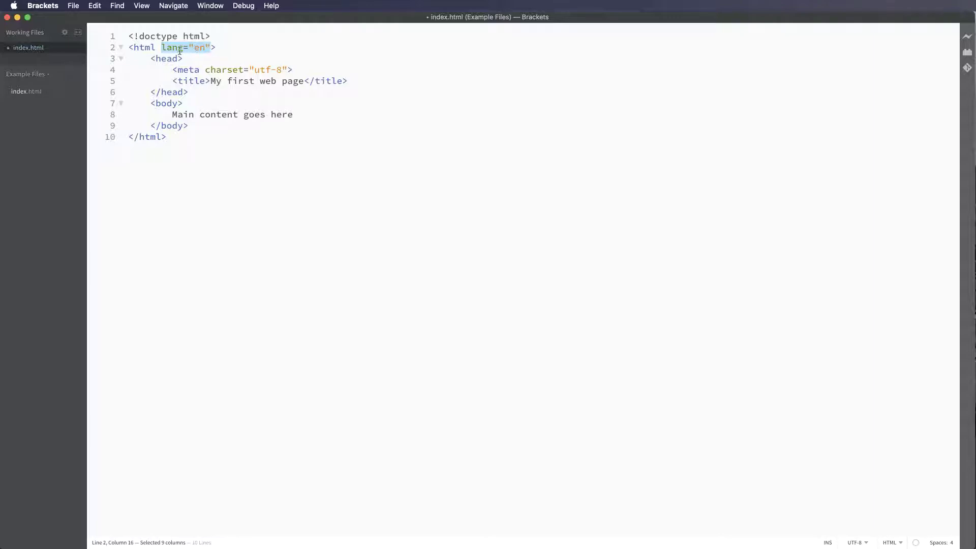
mouse_move(149, 58)
mouse_down()
mouse_move(197, 90)
mouse_move(192, 127)
mouse_up()
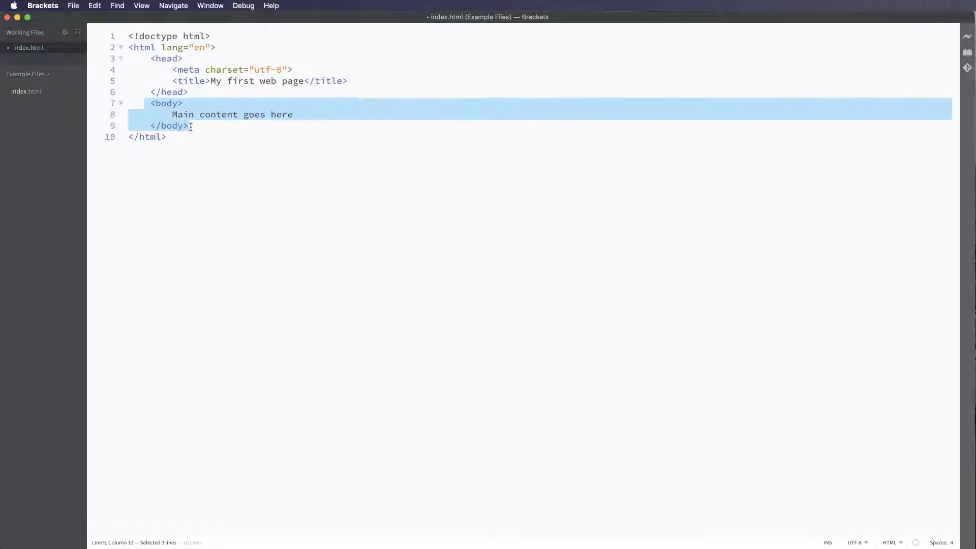
drag(150, 59, 190, 89)
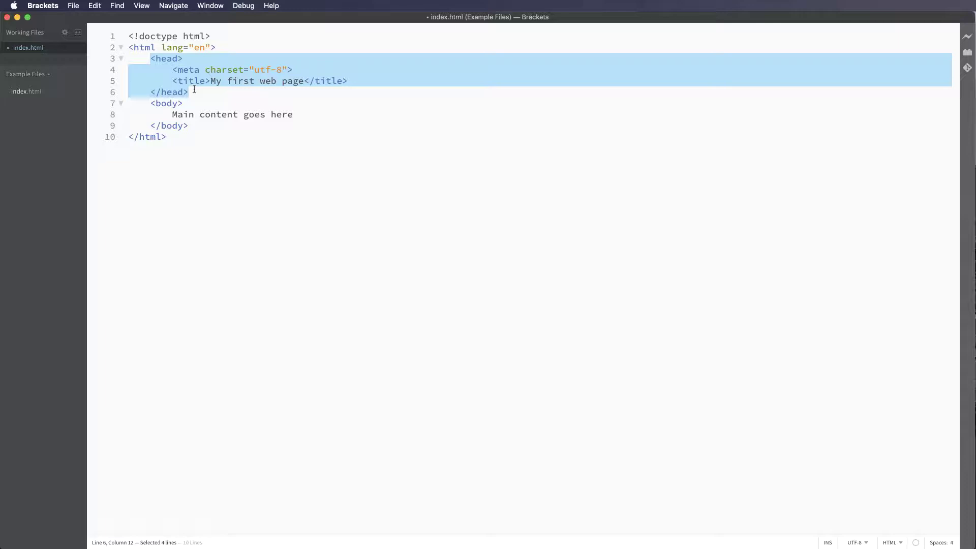
Step: Highlight meta, charset="utf-8", title and 'My first web page', then the head and body blocks
double_click(182, 70)
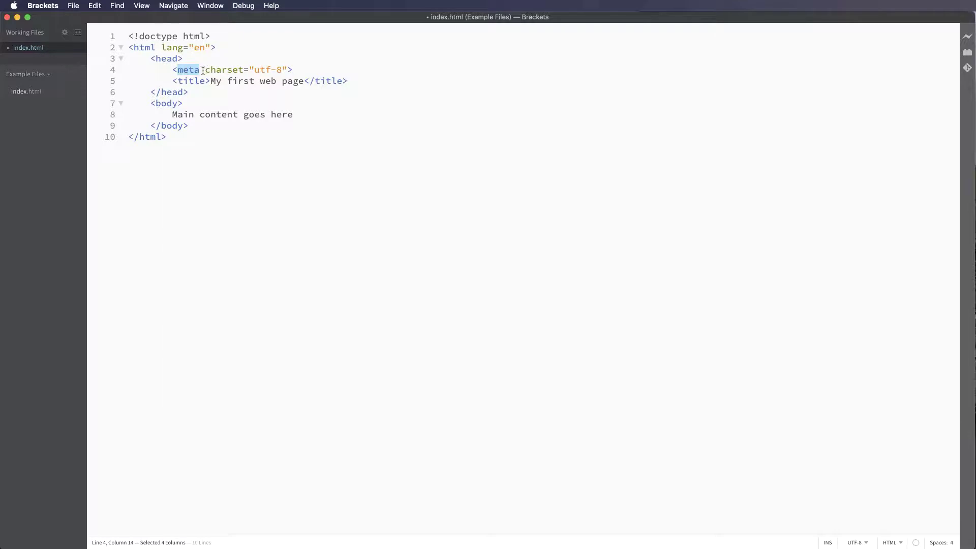
drag(205, 69, 290, 71)
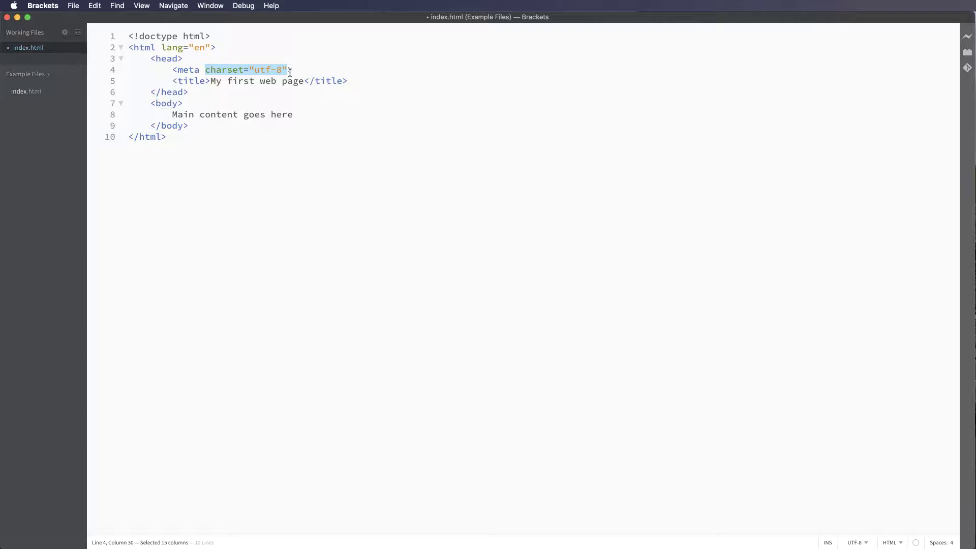
double_click(184, 81)
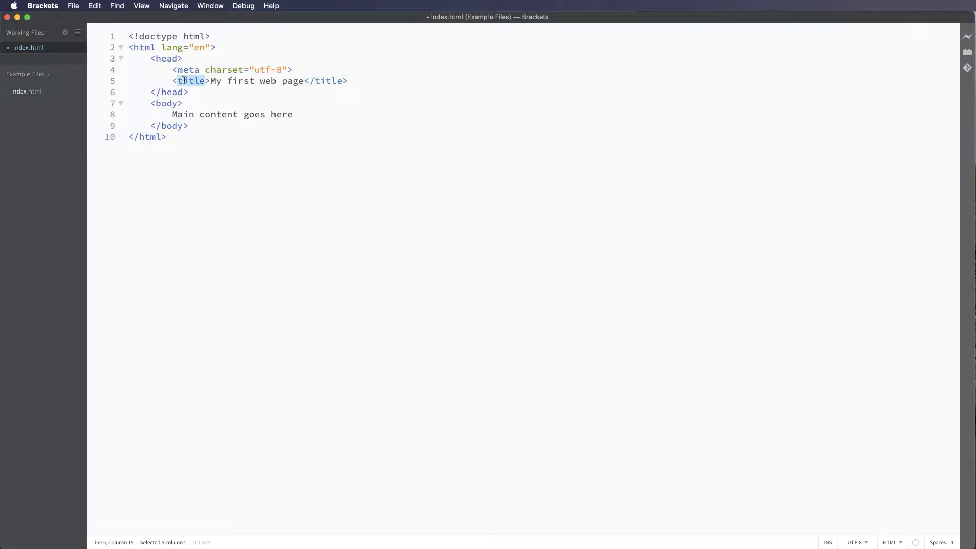
drag(211, 81, 305, 82)
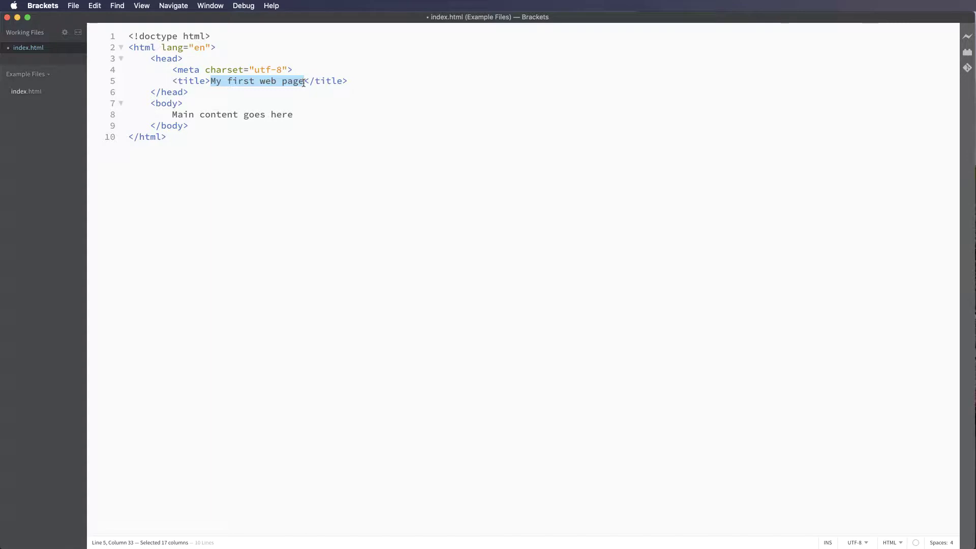
click(357, 81)
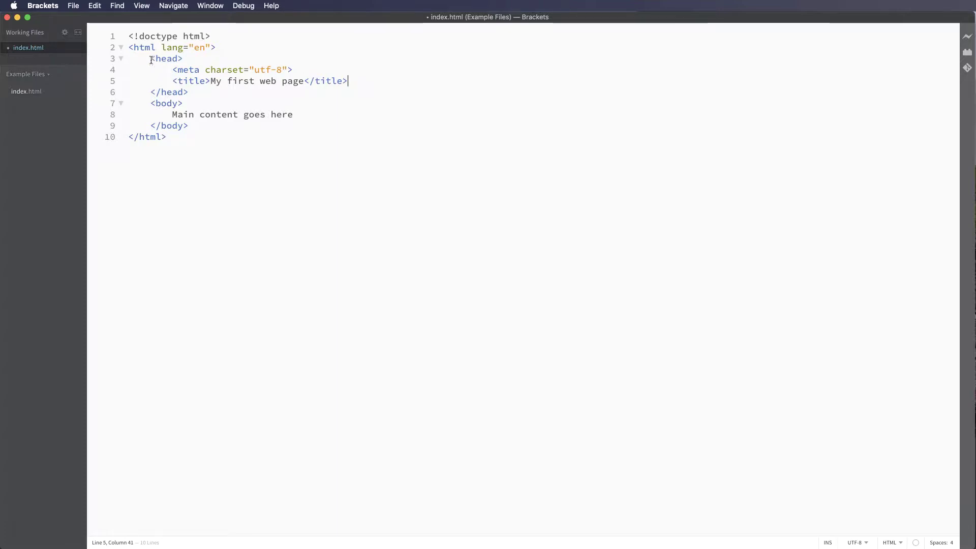
drag(150, 59, 192, 93)
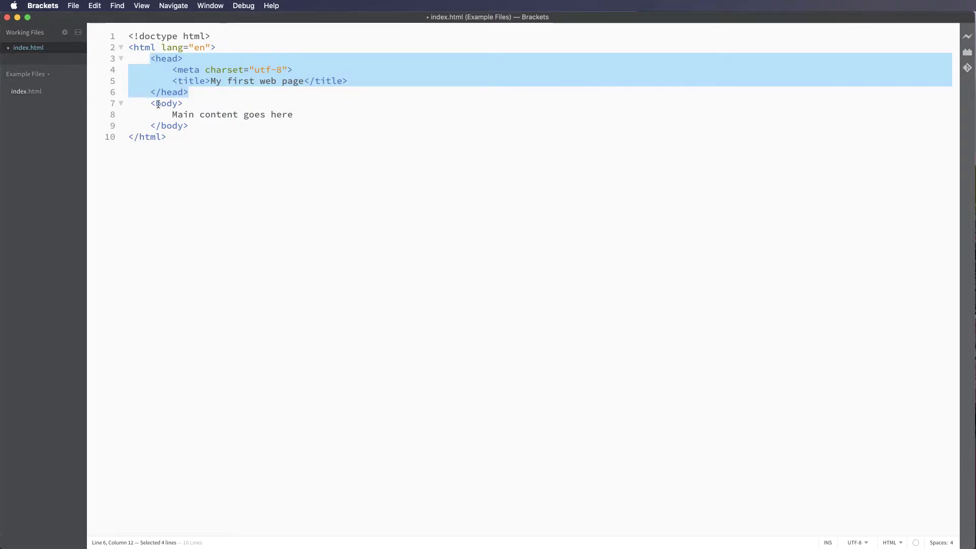
drag(150, 104, 188, 125)
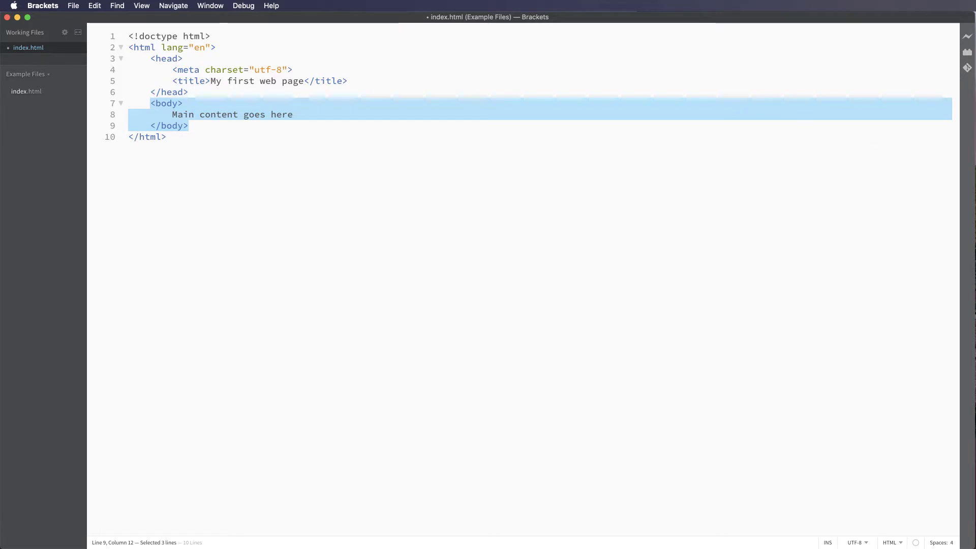
Step: Narrow Brackets and show the T-shirt printed with </head> and <body> in Chrome's first tab
drag(974, 202, 606, 202)
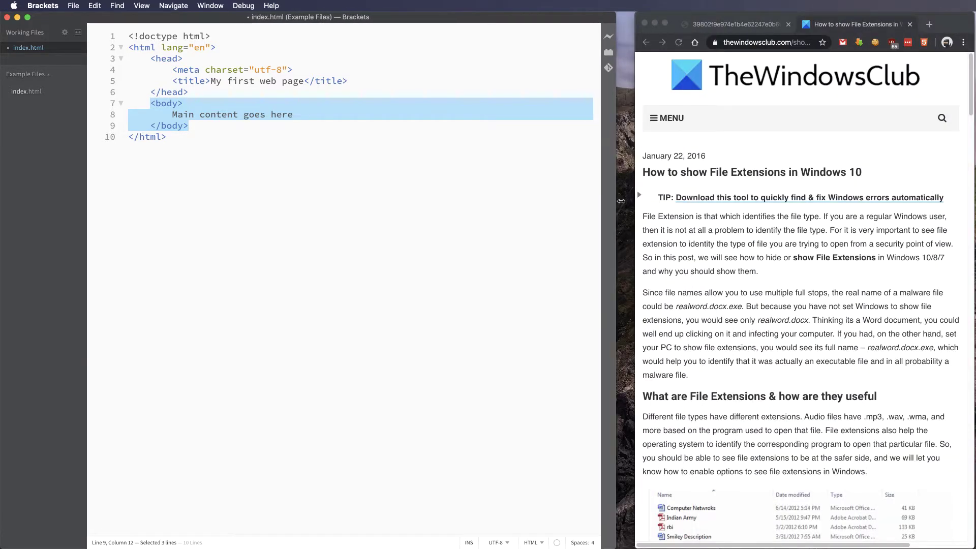
click(761, 29)
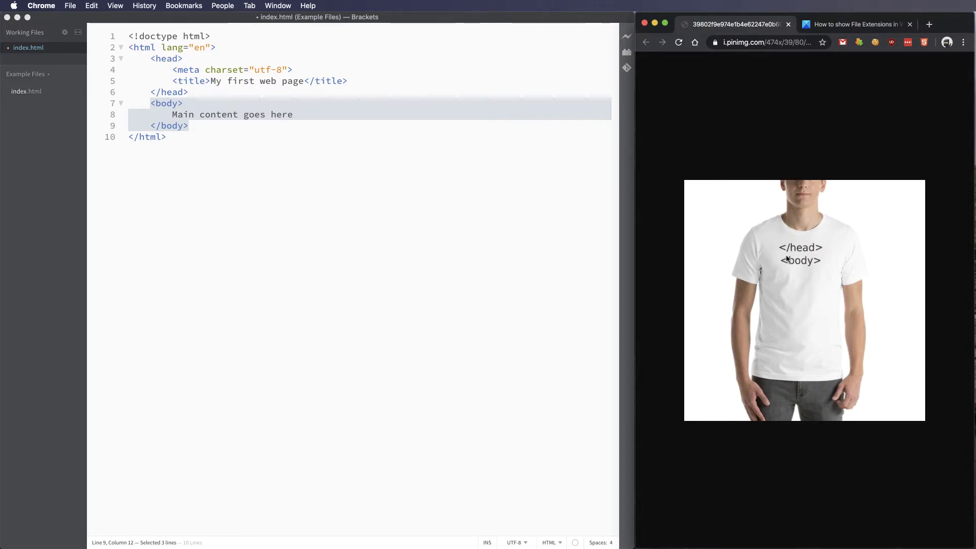
click(191, 92)
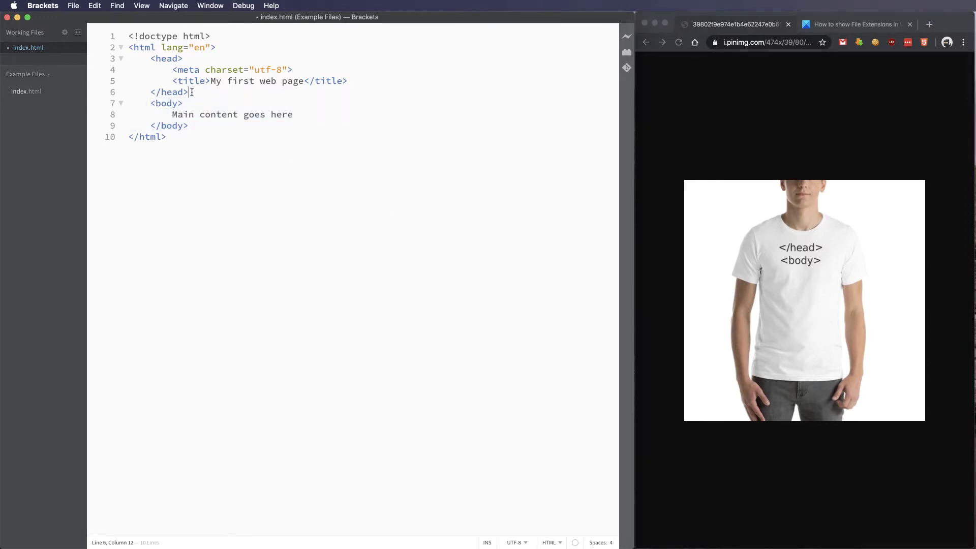
key(Return)
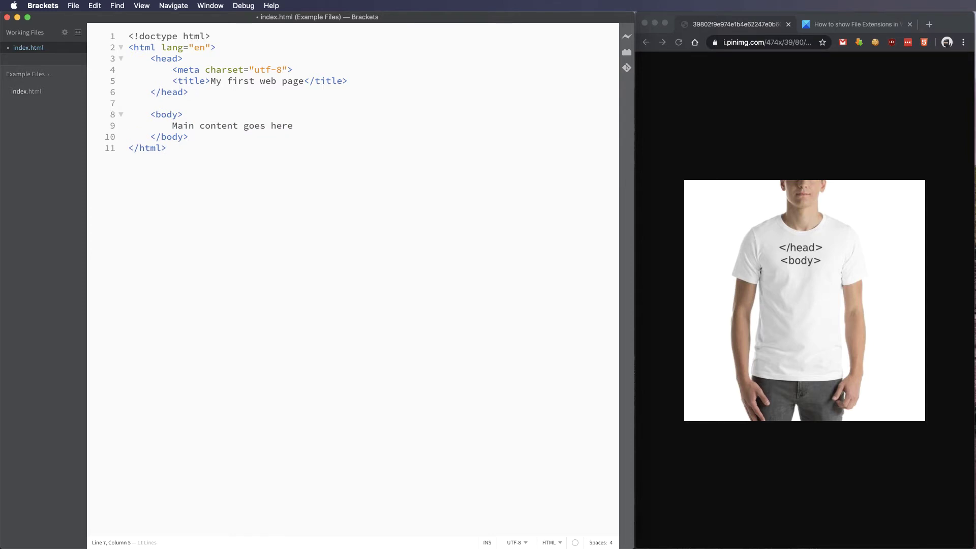
text(content here)
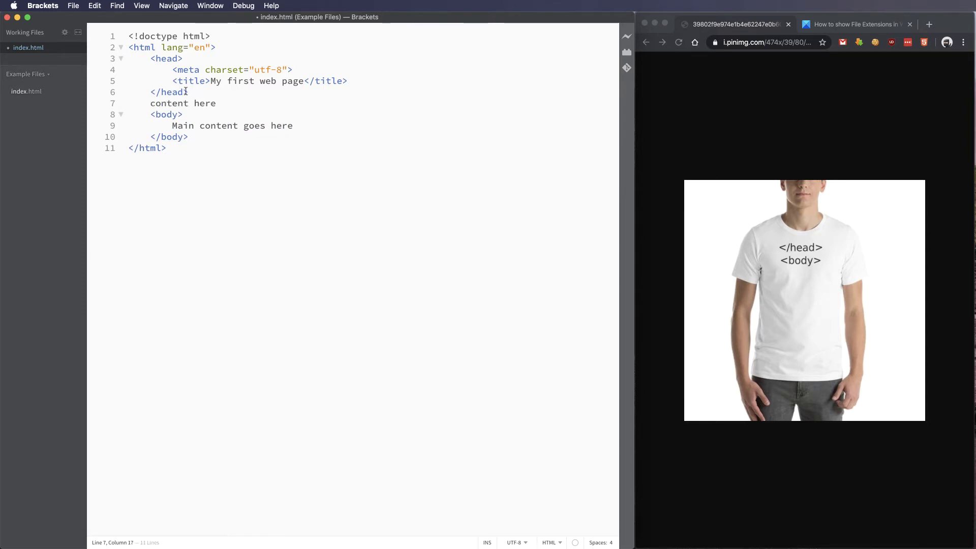
drag(225, 102, 109, 105)
key(BackSpace)
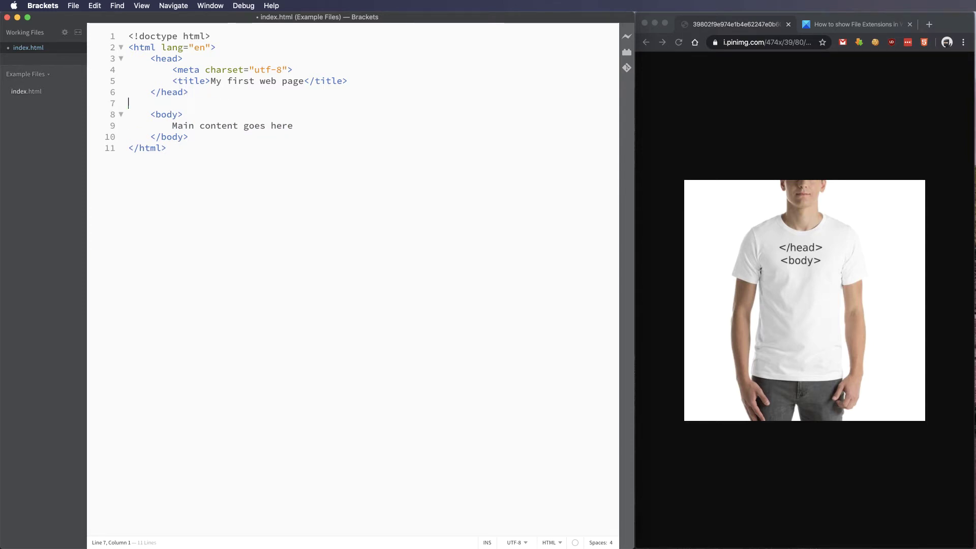
key(BackSpace)
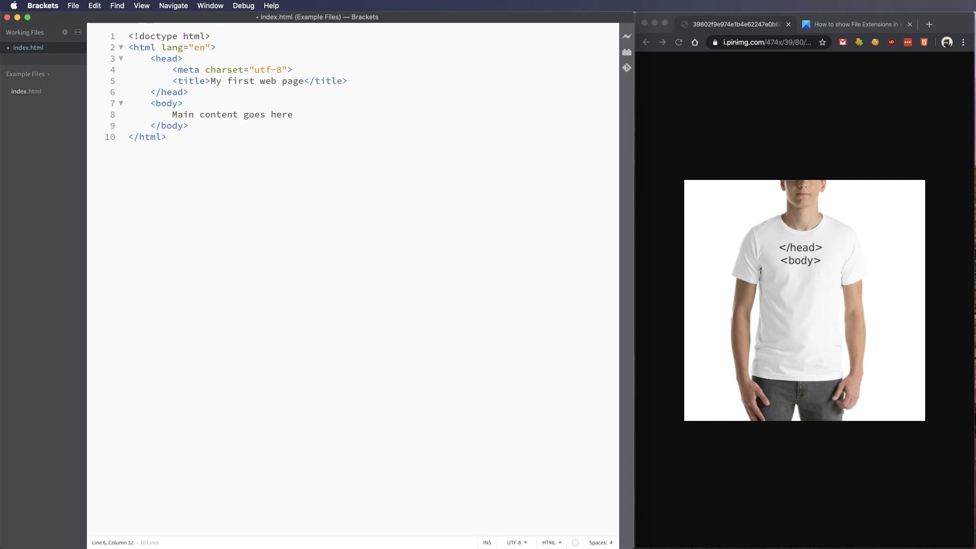